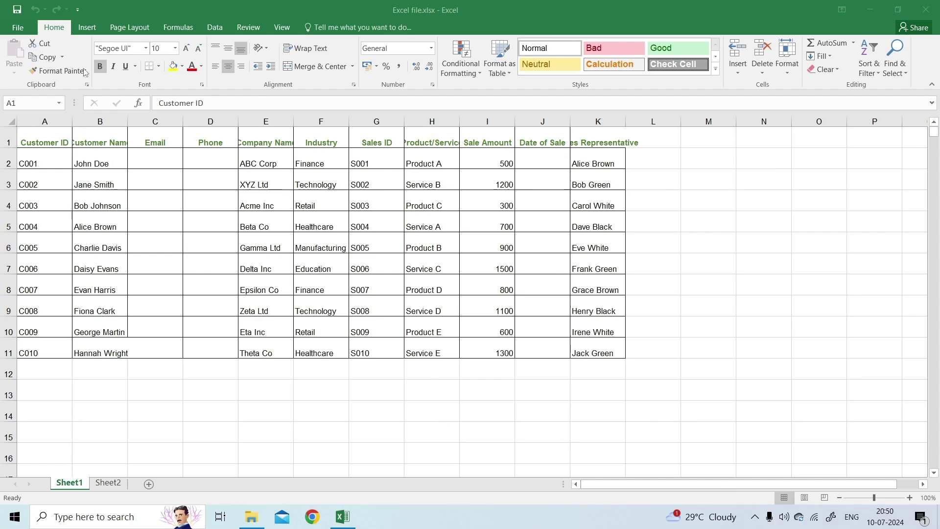
In Advanced options, uncheck 'Ignore other applications that use DDE' and confirm with OK.
{"action": "left_click", "coordinate": [18, 27]}
{"action": "left_click", "coordinate": [34, 293]}
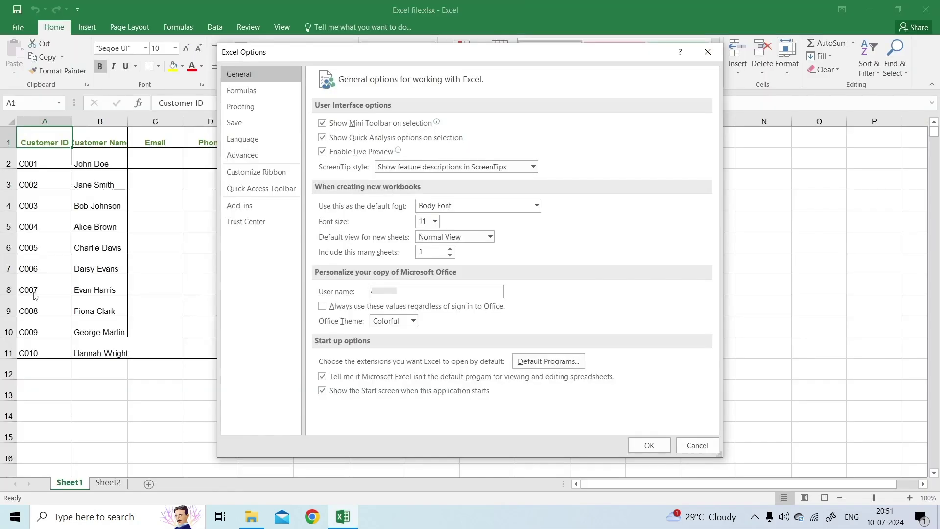
{"action": "left_click", "coordinate": [262, 155]}
{"action": "scroll", "coordinate": [420, 320], "scroll_direction": "down", "scroll_amount": 10}
{"action": "scroll", "coordinate": [420, 320], "scroll_direction": "down", "scroll_amount": 10}
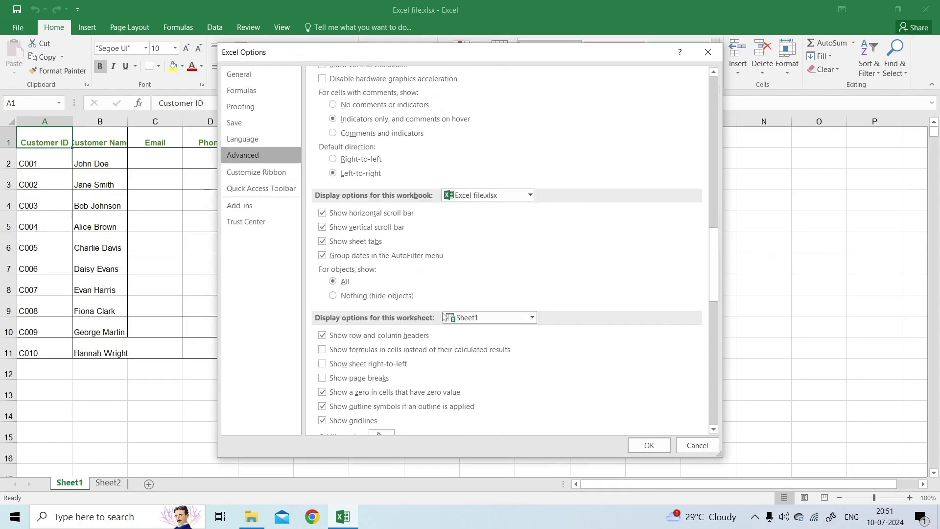
{"action": "scroll", "coordinate": [482, 202], "scroll_direction": "down", "scroll_amount": 10}
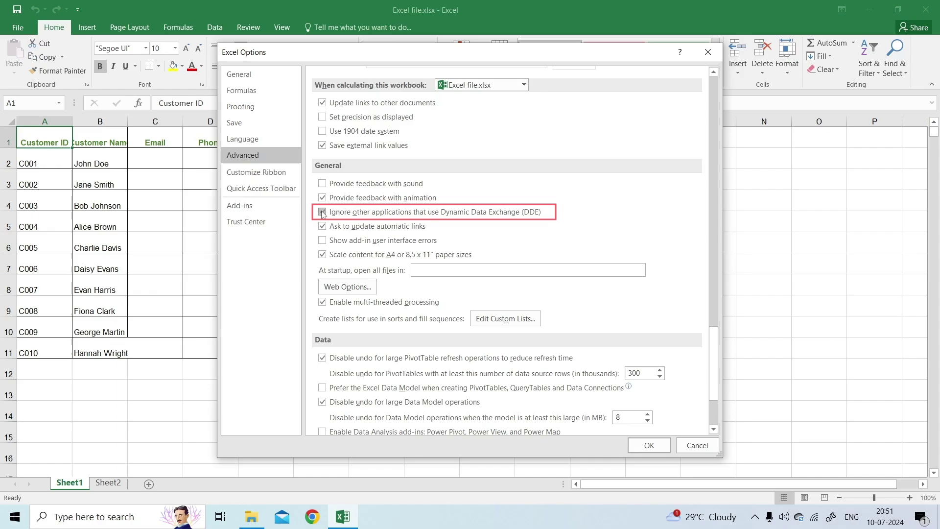
{"action": "left_click", "coordinate": [324, 213]}
{"action": "left_click", "coordinate": [652, 444]}
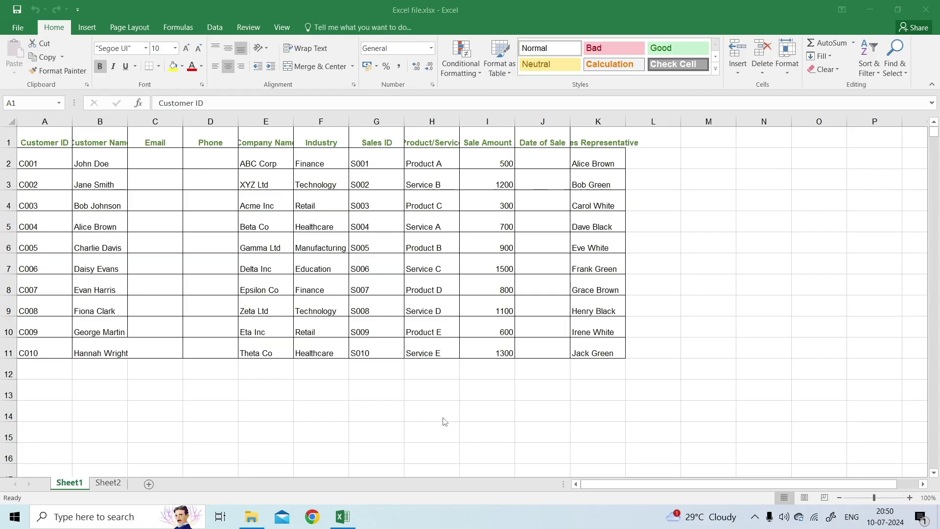
In Advanced options under Display, tick 'Disable hardware graphics acceleration'.
{"action": "left_click", "coordinate": [18, 27]}
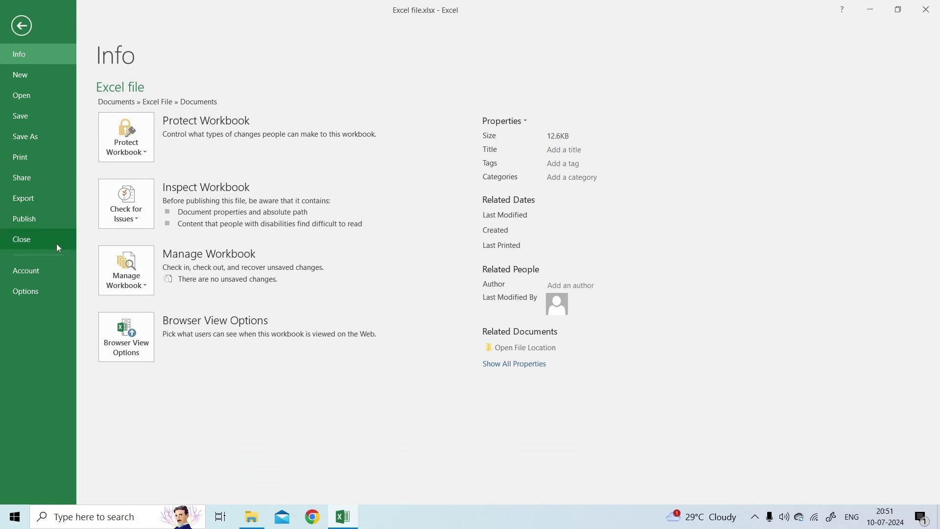
{"action": "left_click", "coordinate": [34, 292]}
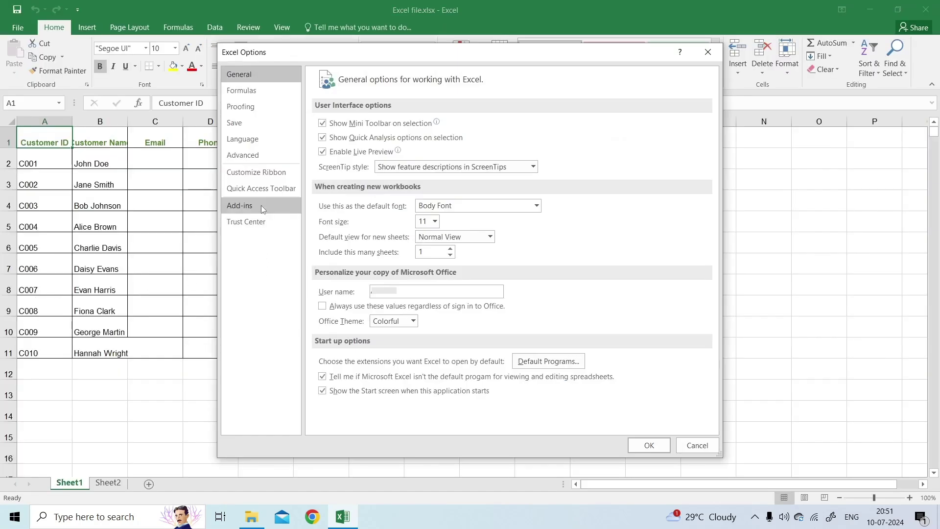
{"action": "left_click", "coordinate": [261, 154]}
{"action": "scroll", "coordinate": [466, 229], "scroll_direction": "down", "scroll_amount": 10}
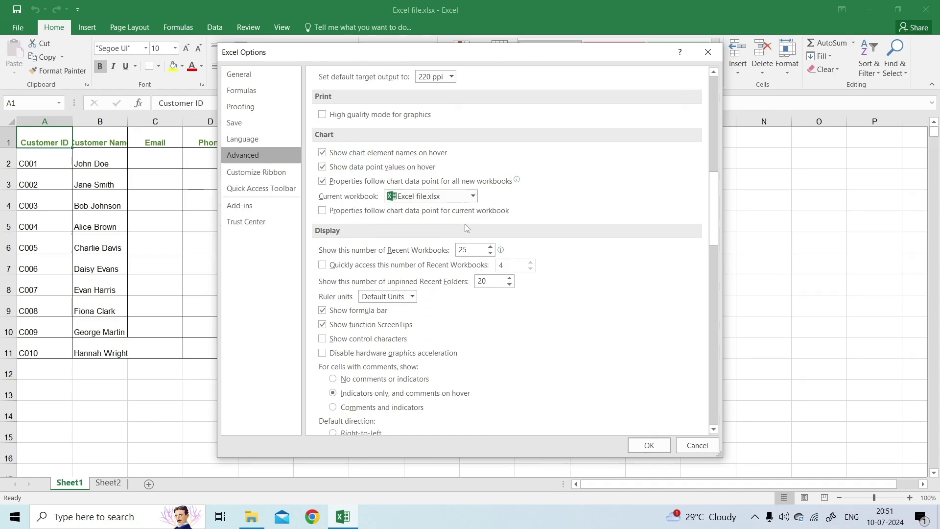
{"action": "scroll", "coordinate": [466, 228], "scroll_direction": "down", "scroll_amount": 3}
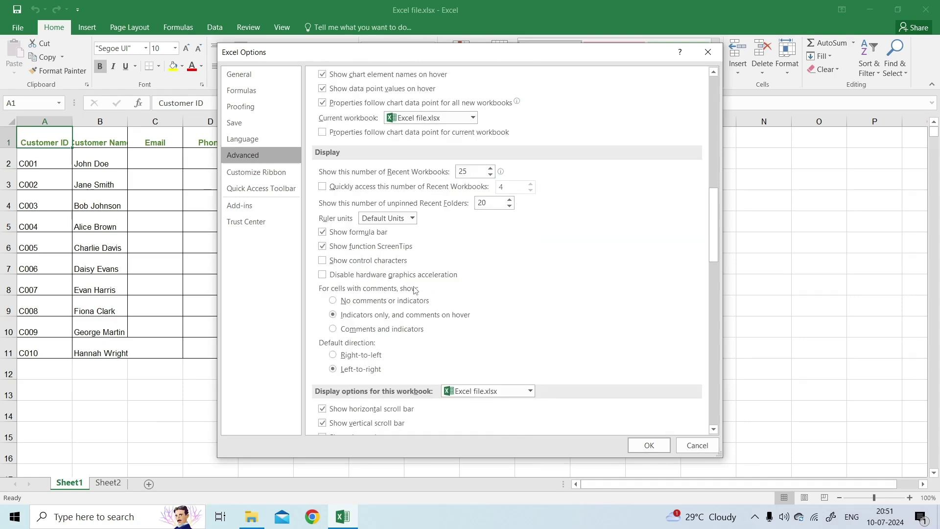
{"action": "left_click", "coordinate": [323, 276]}
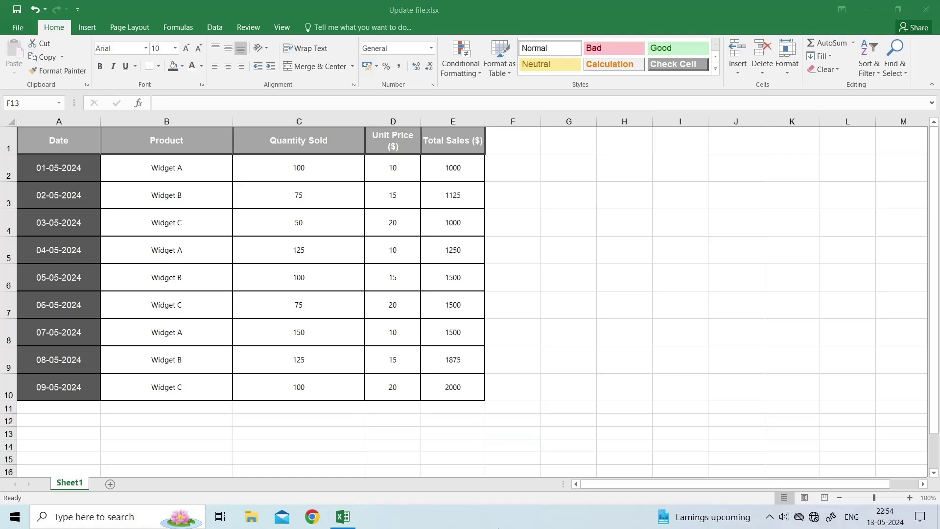
In the Add-ins options, keep Manage set to Excel Add-ins and open its manager with Go.
{"action": "left_click", "coordinate": [16, 27]}
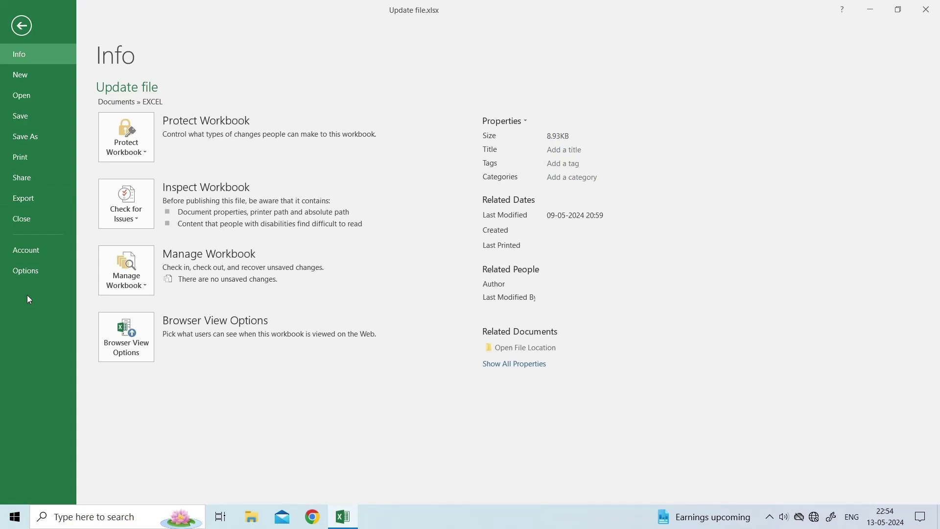
{"action": "left_click", "coordinate": [27, 270]}
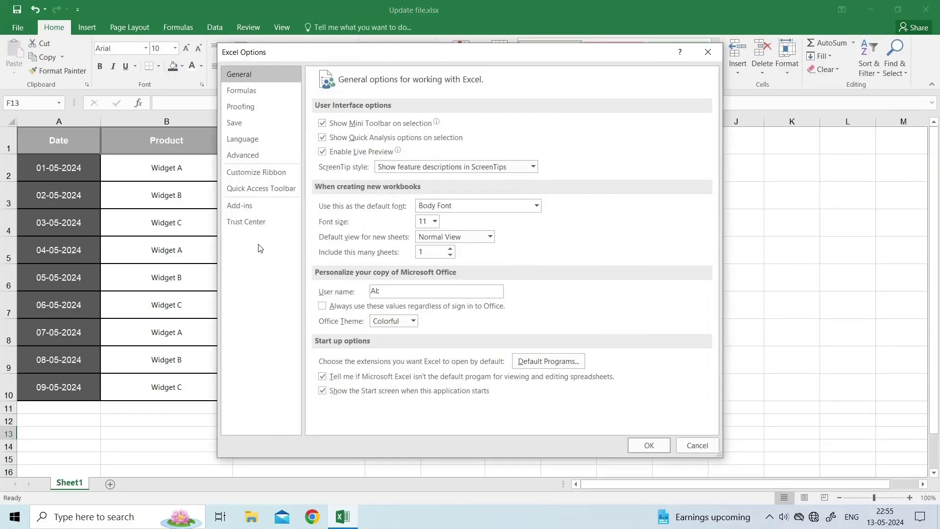
{"action": "left_click", "coordinate": [240, 207]}
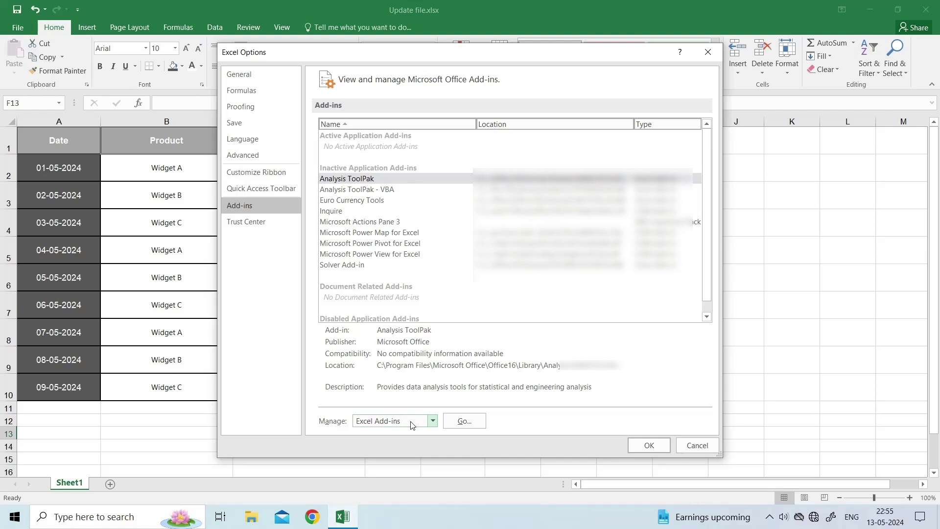
{"action": "left_click", "coordinate": [433, 423]}
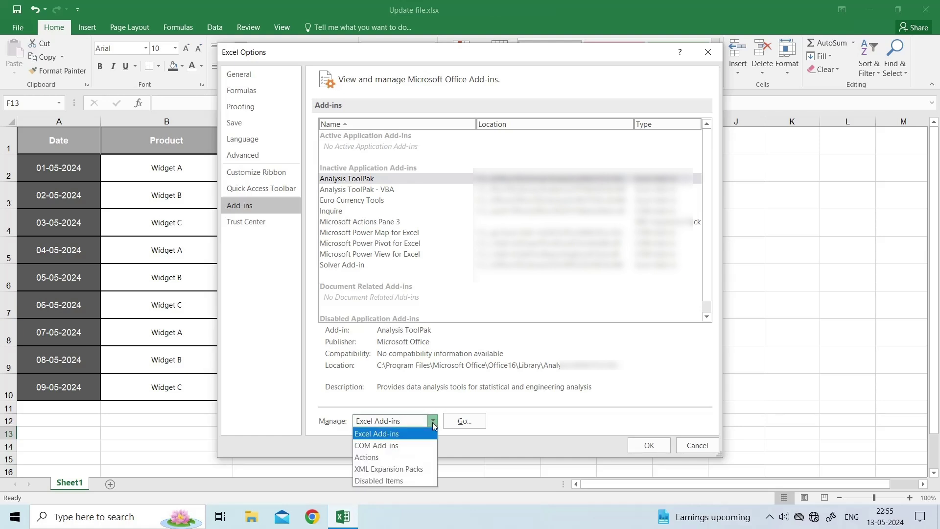
{"action": "left_click", "coordinate": [389, 434]}
{"action": "left_click", "coordinate": [465, 422]}
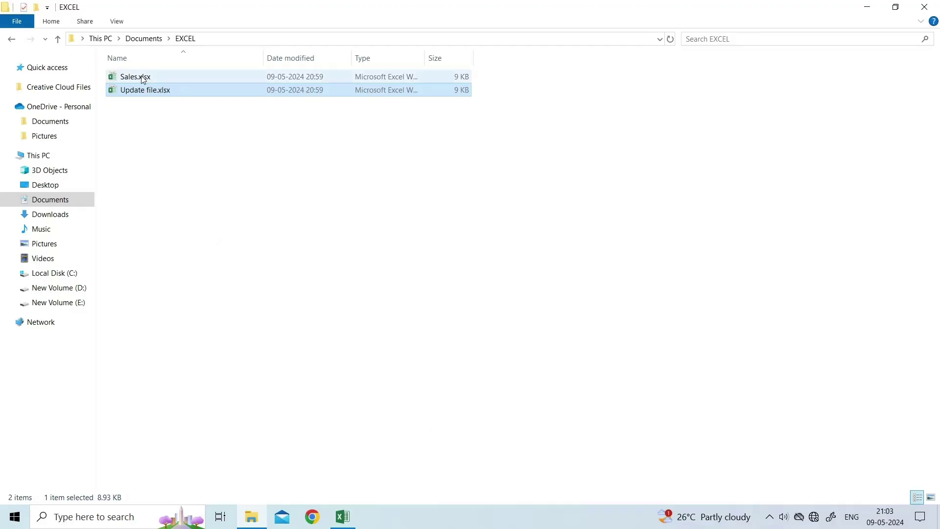
Open Update file.xlsx from the EXCEL folder using Open and Repair, then choose Repair.
{"action": "double_click", "coordinate": [142, 78]}
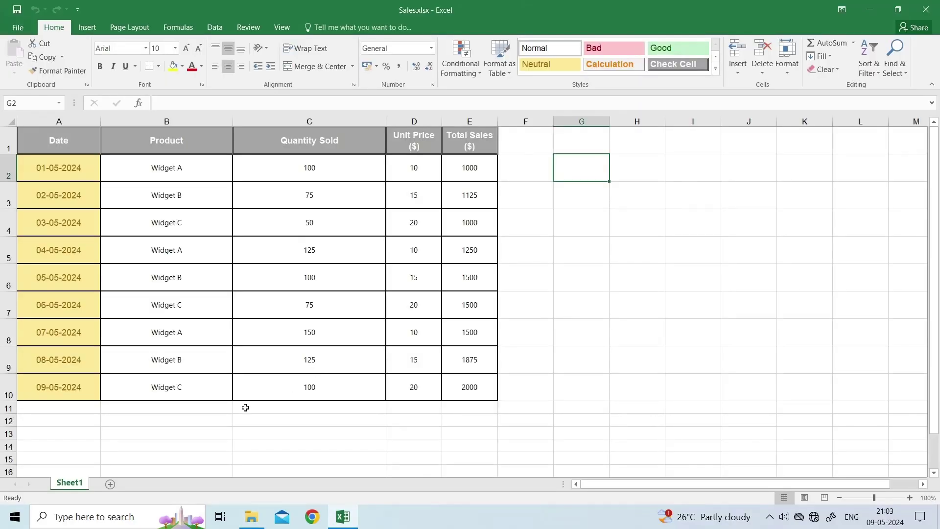
{"action": "left_click", "coordinate": [20, 29]}
{"action": "left_click", "coordinate": [33, 99]}
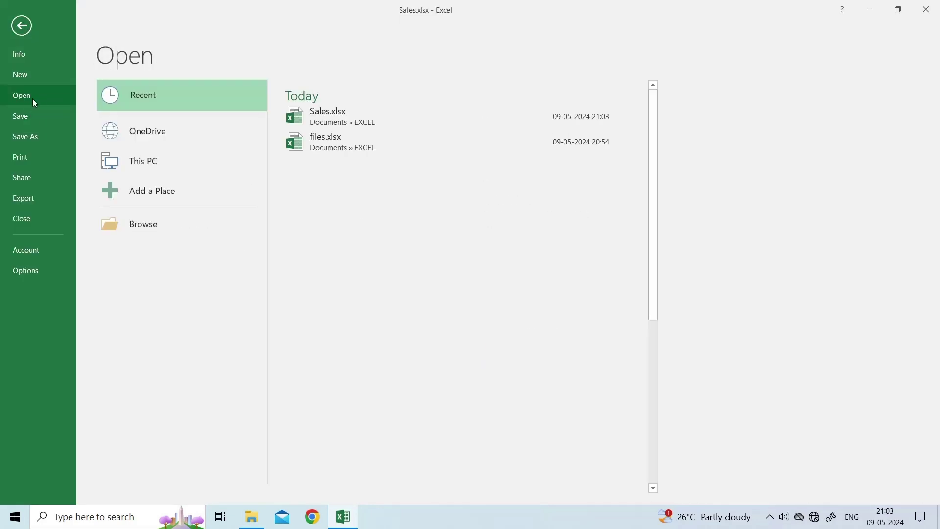
{"action": "left_click", "coordinate": [149, 232]}
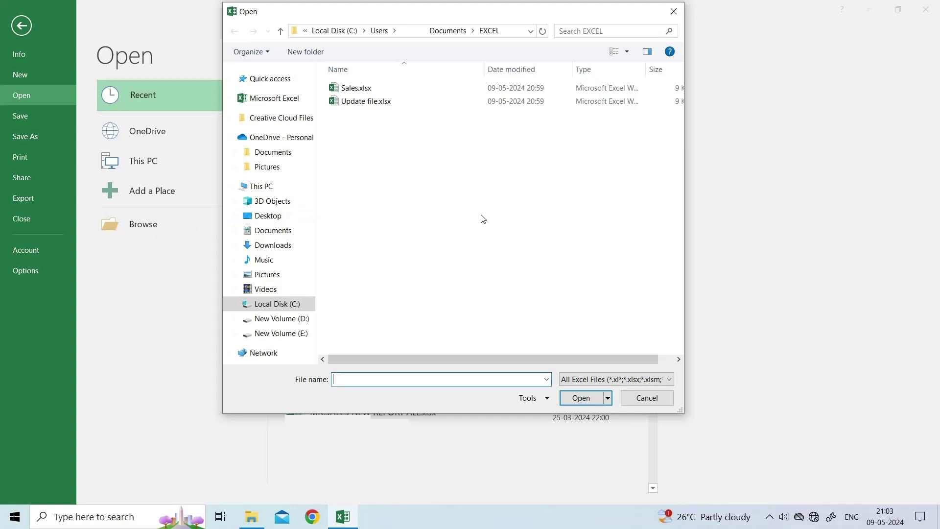
{"action": "left_click", "coordinate": [386, 103]}
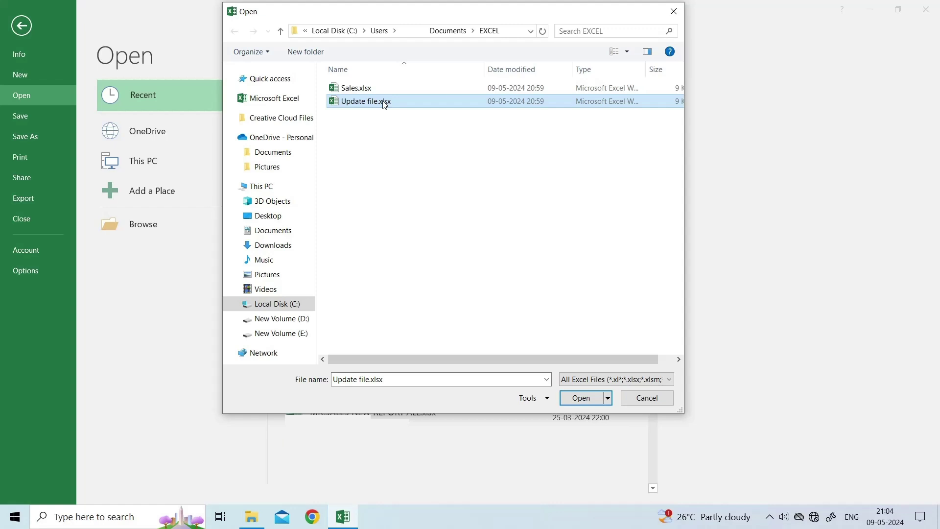
{"action": "left_click", "coordinate": [610, 399]}
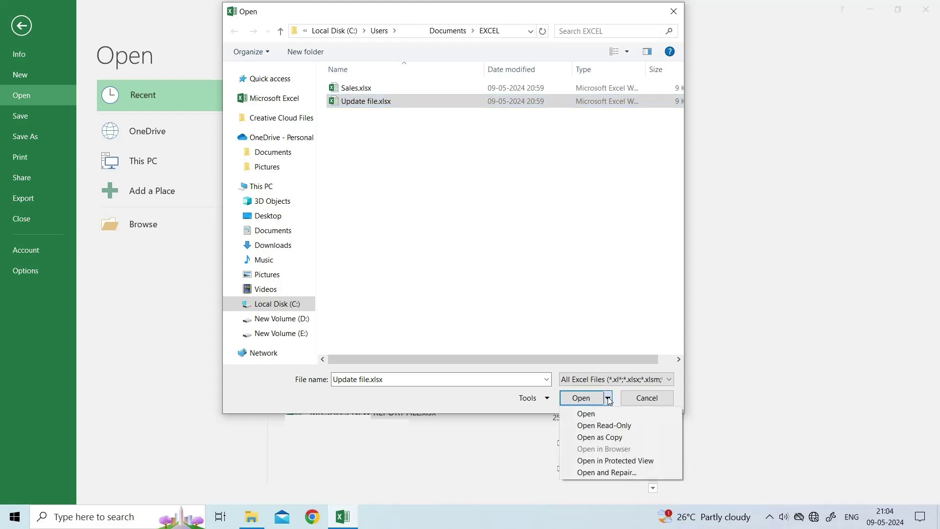
{"action": "left_click", "coordinate": [612, 475]}
{"action": "left_click", "coordinate": [423, 301]}
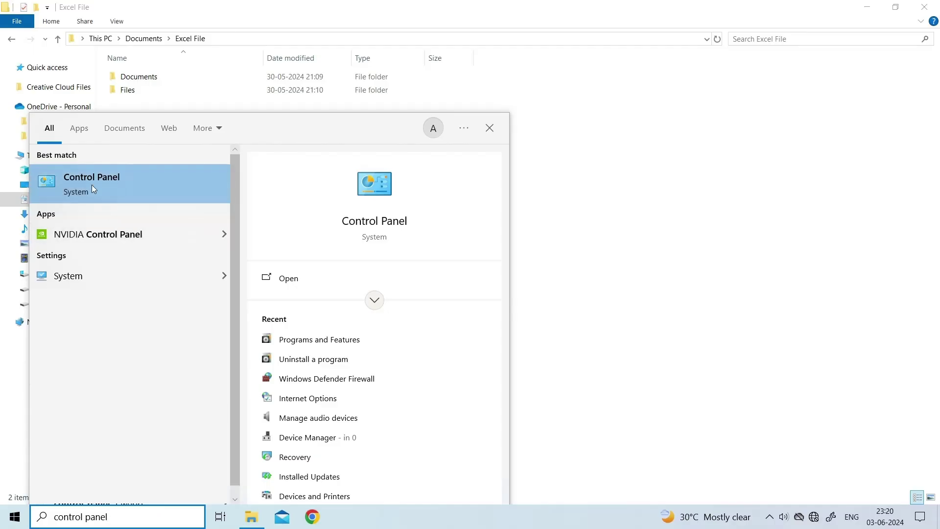
In Programs and Features, choose Change for Microsoft Office Professional Plus 2016 and select Repair.
{"action": "left_click", "coordinate": [113, 180]}
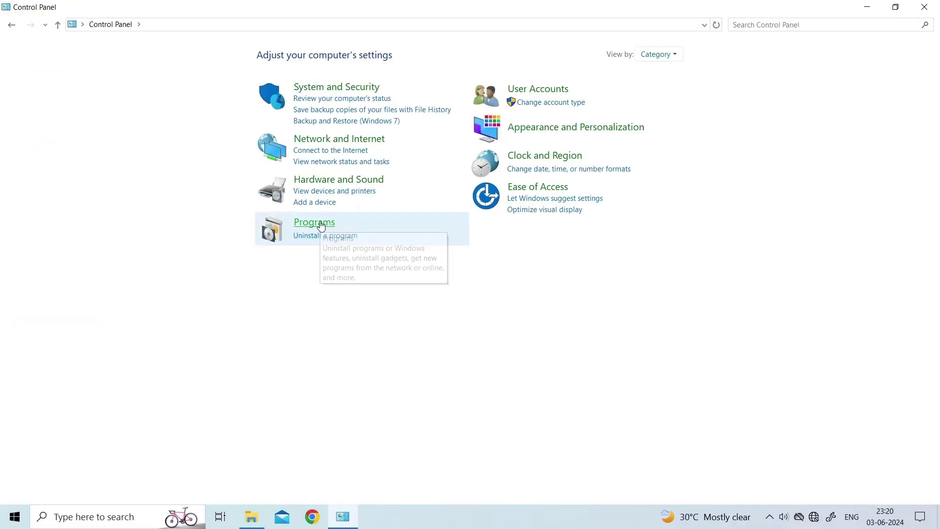
{"action": "left_click", "coordinate": [322, 225]}
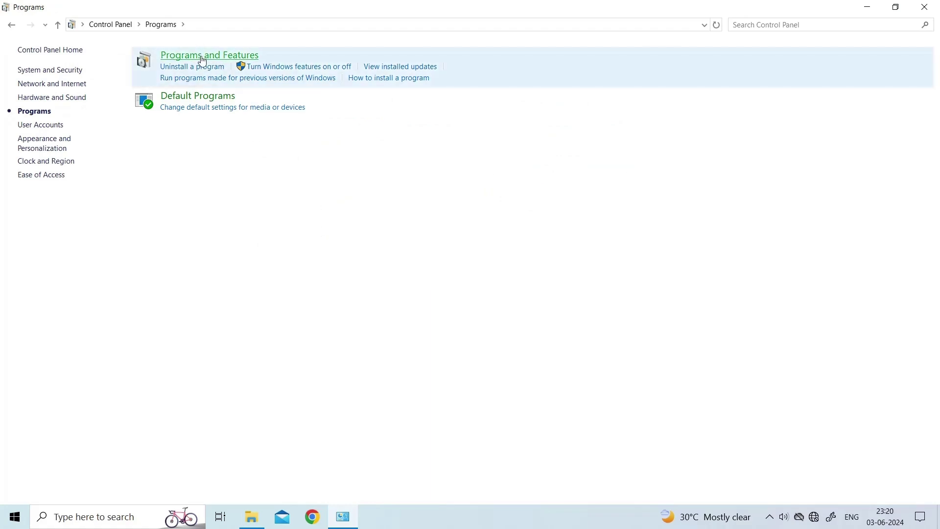
{"action": "left_click", "coordinate": [203, 60]}
{"action": "left_click", "coordinate": [345, 143]}
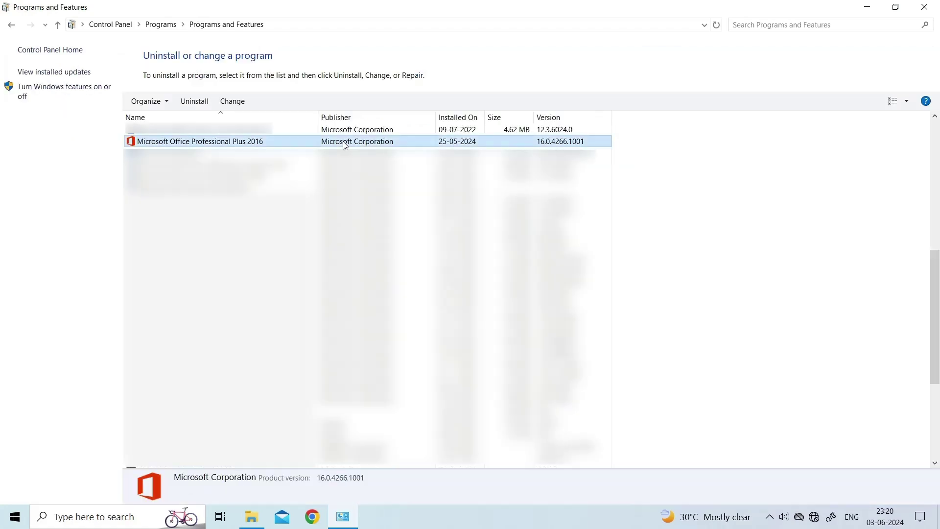
{"action": "right_click", "coordinate": [604, 141]}
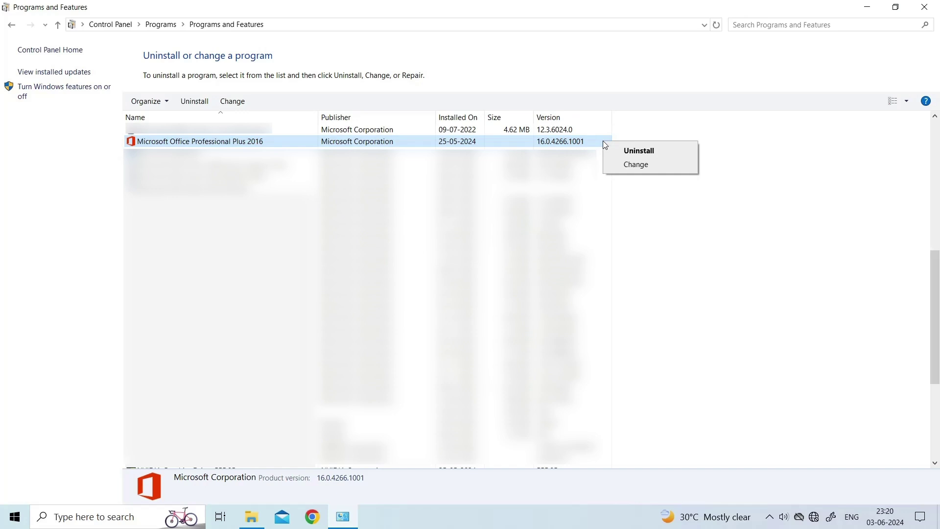
{"action": "left_click", "coordinate": [636, 165]}
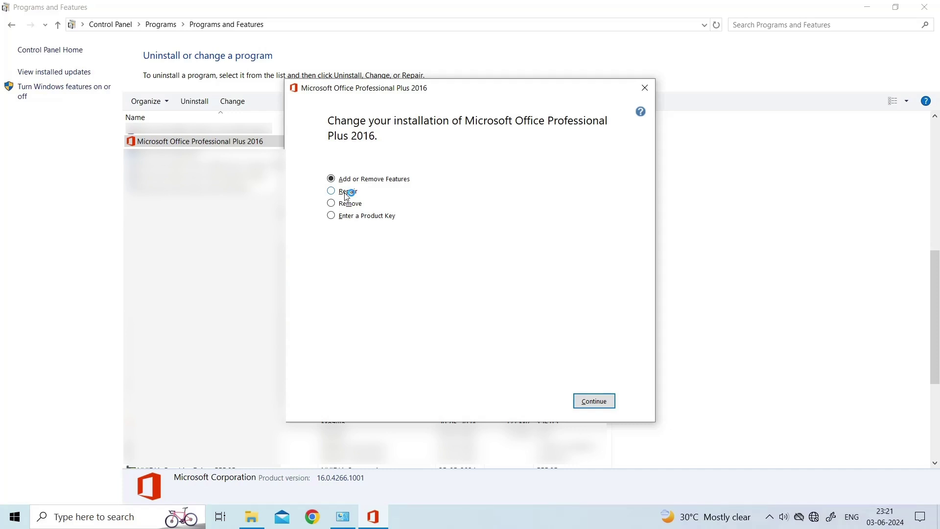
{"action": "left_click", "coordinate": [348, 195]}
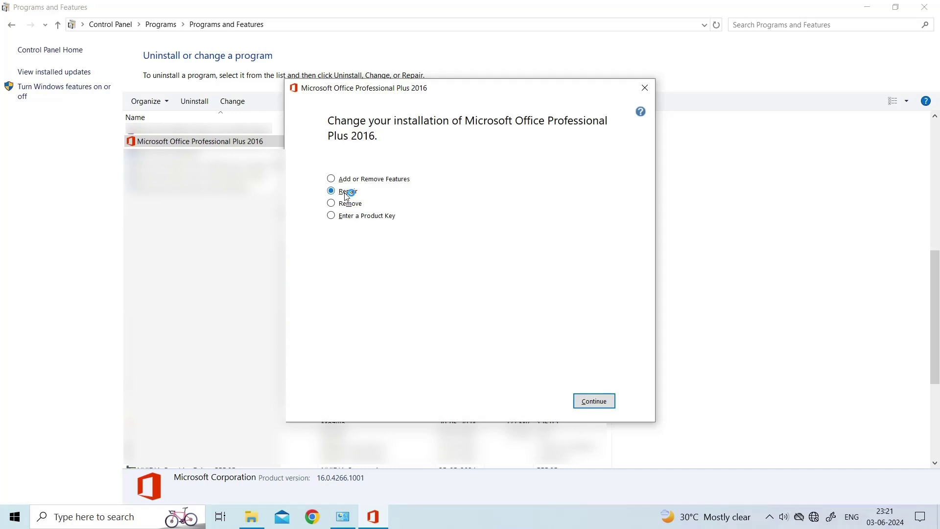